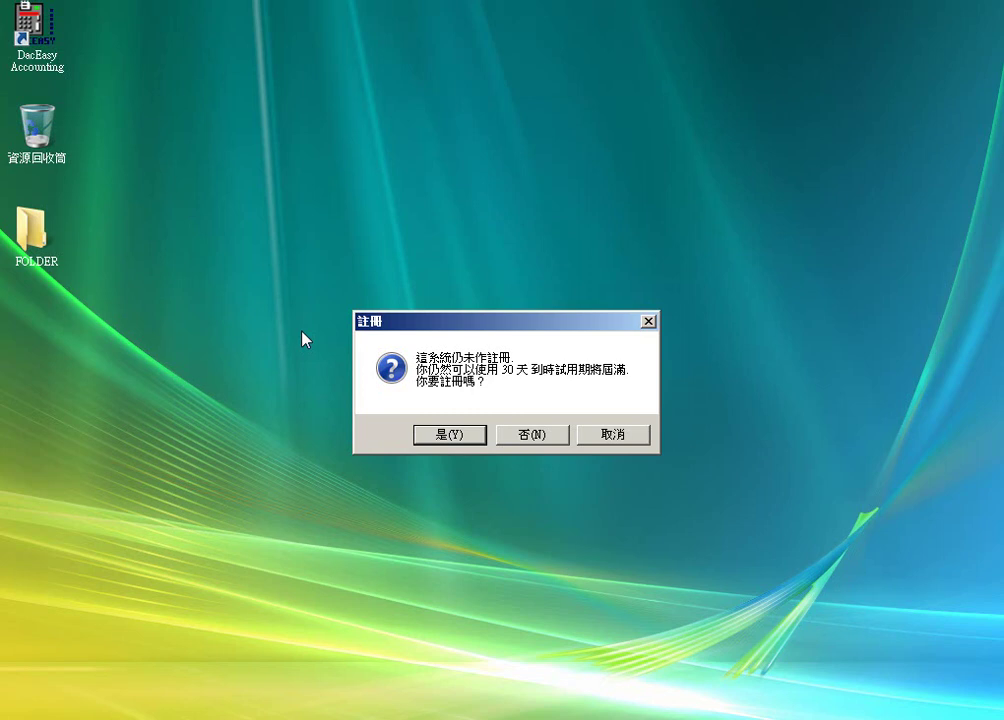
Decline registering the software and continue with the trial.
left_click(531, 435)
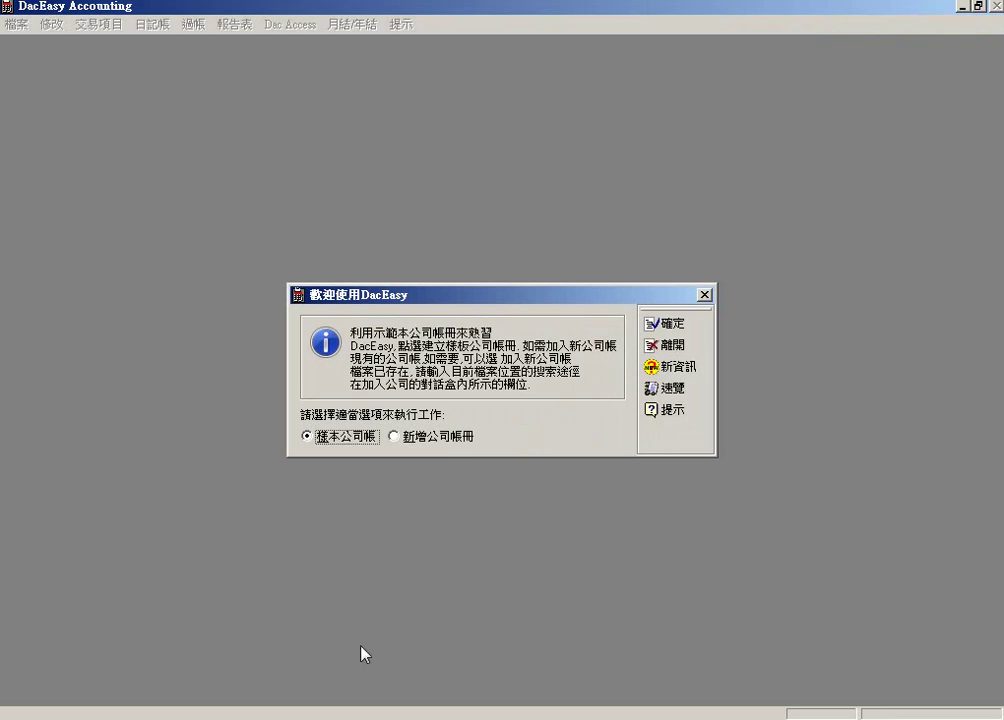
mouse_move(377, 440)
left_mouse_down()
mouse_move(336, 408)
mouse_move(243, 430)
mouse_move(287, 477)
mouse_move(345, 462)
mouse_move(362, 445)
left_mouse_up()
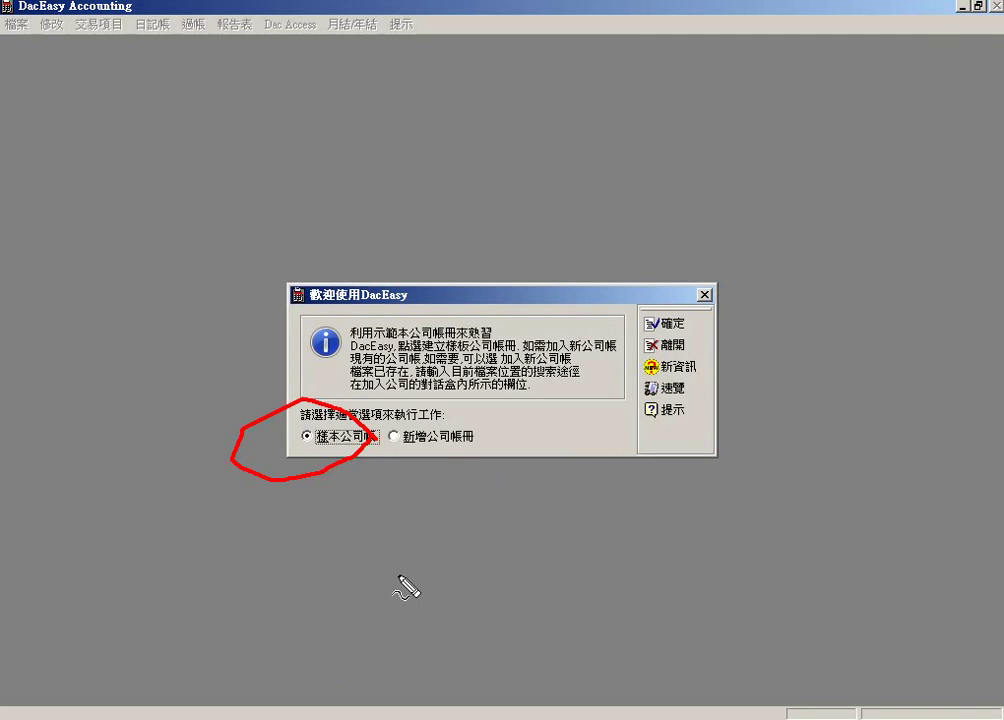
key("Escape")
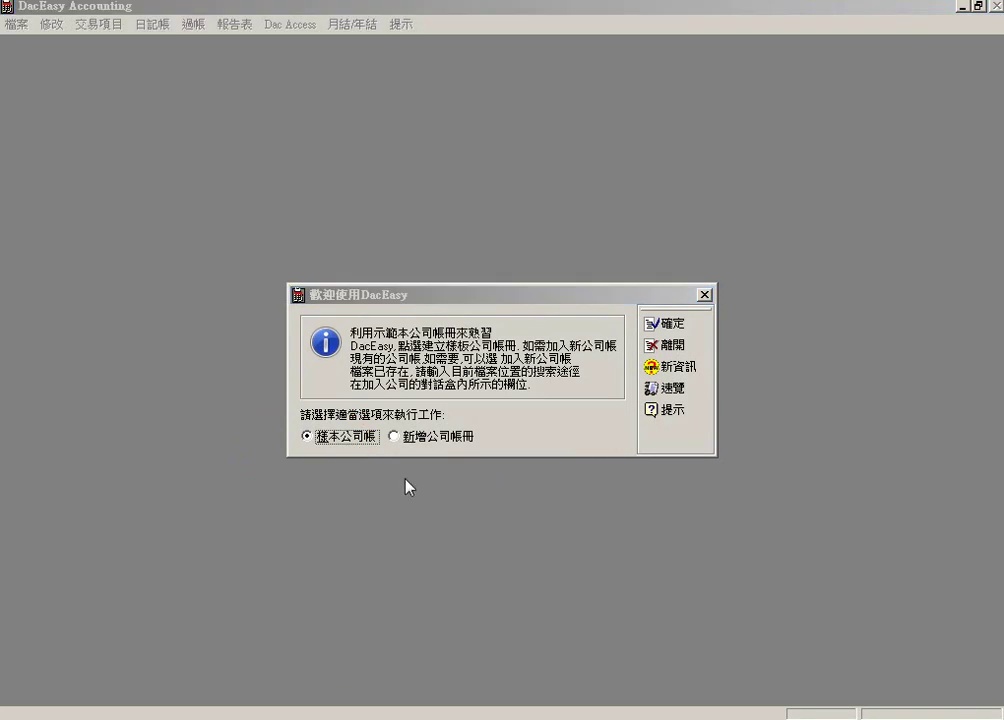
left_click(427, 457)
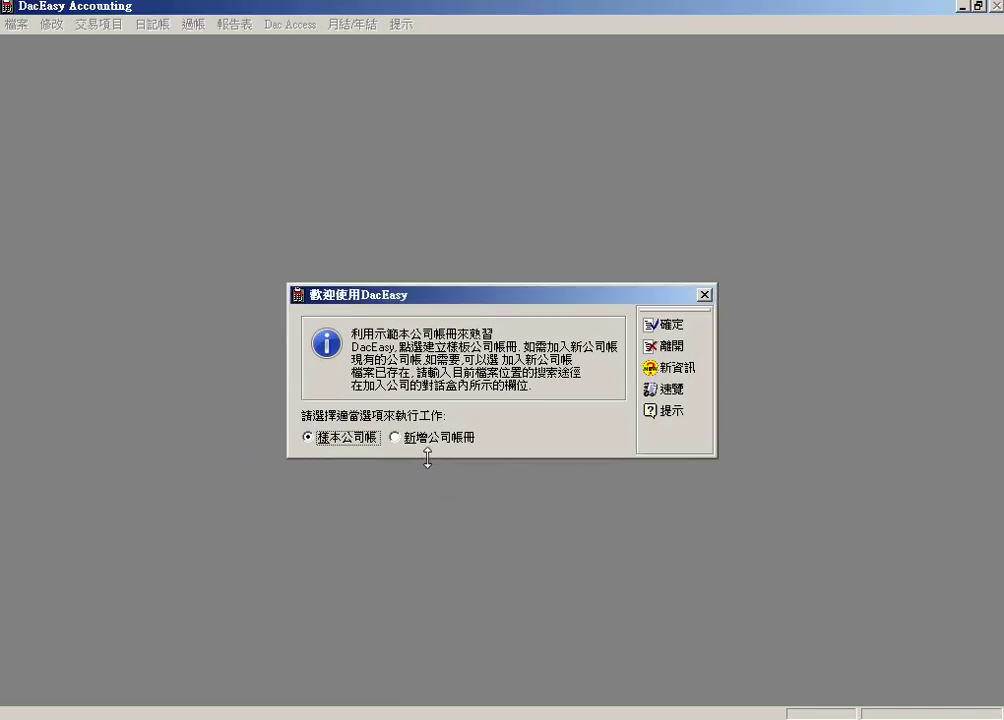
key("ctrl+2")
mouse_move(383, 467)
left_mouse_down()
mouse_move(512, 455)
mouse_move(484, 388)
mouse_move(410, 412)
mouse_move(392, 435)
mouse_move(398, 455)
mouse_move(424, 459)
left_mouse_up()
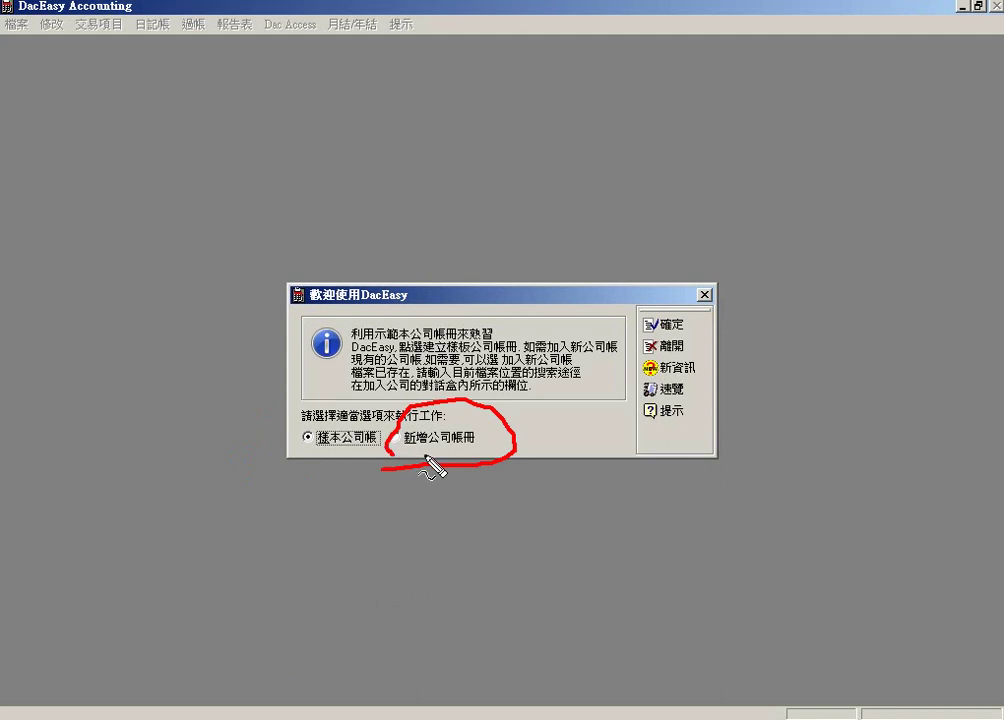
key("Escape")
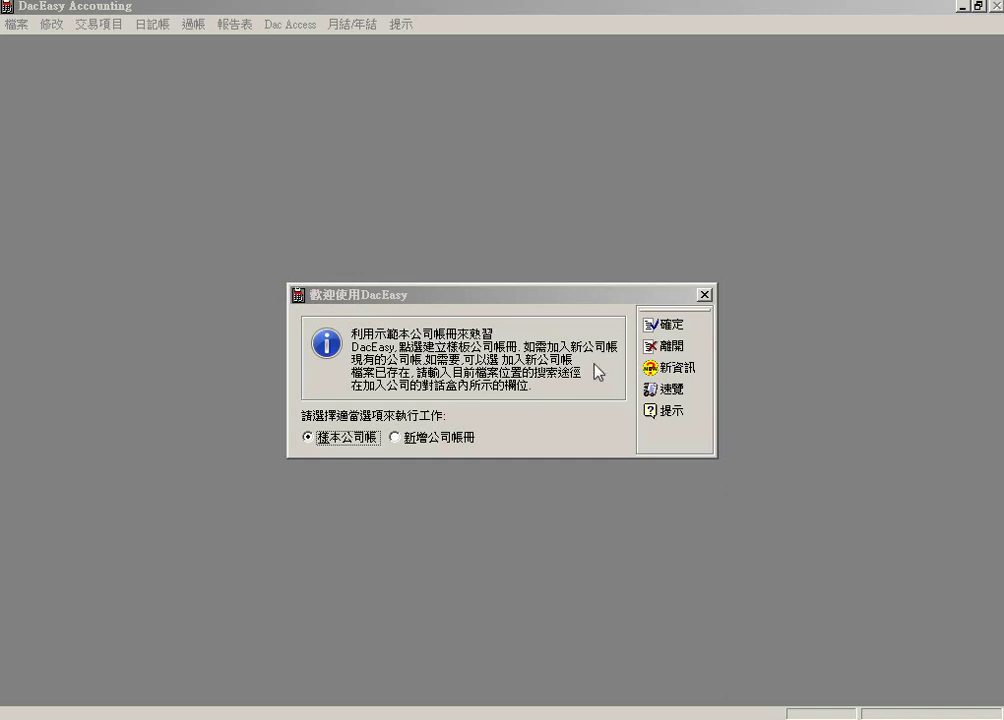
Open the sample company ledger (樣本公司帳) and bring up the form for adding a new company ledger.
left_click(672, 326)
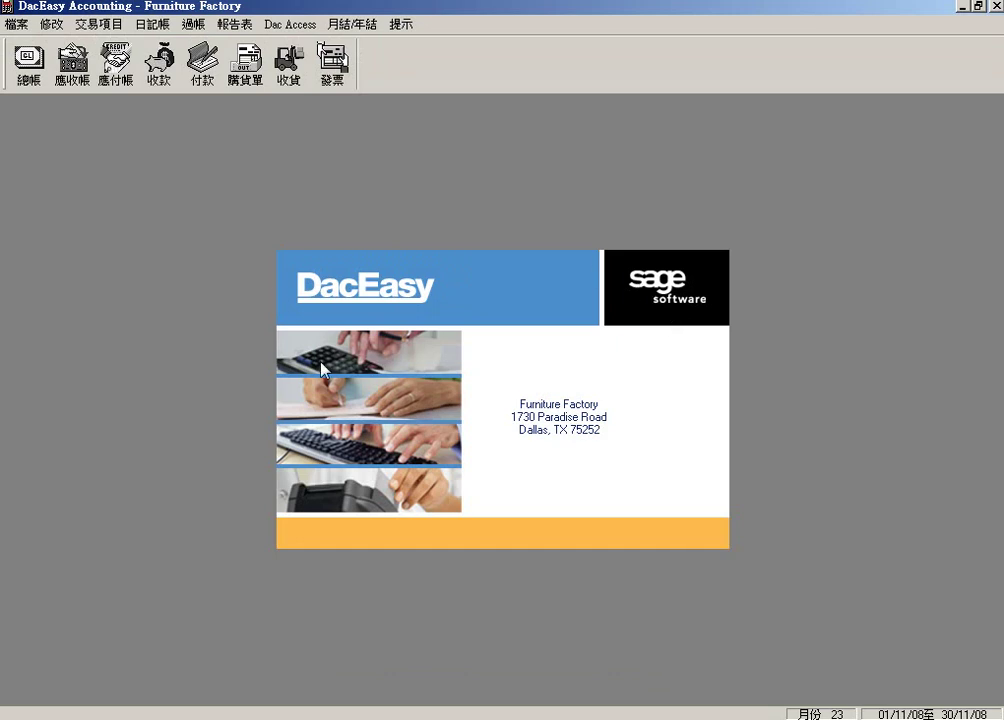
left_click(13, 24)
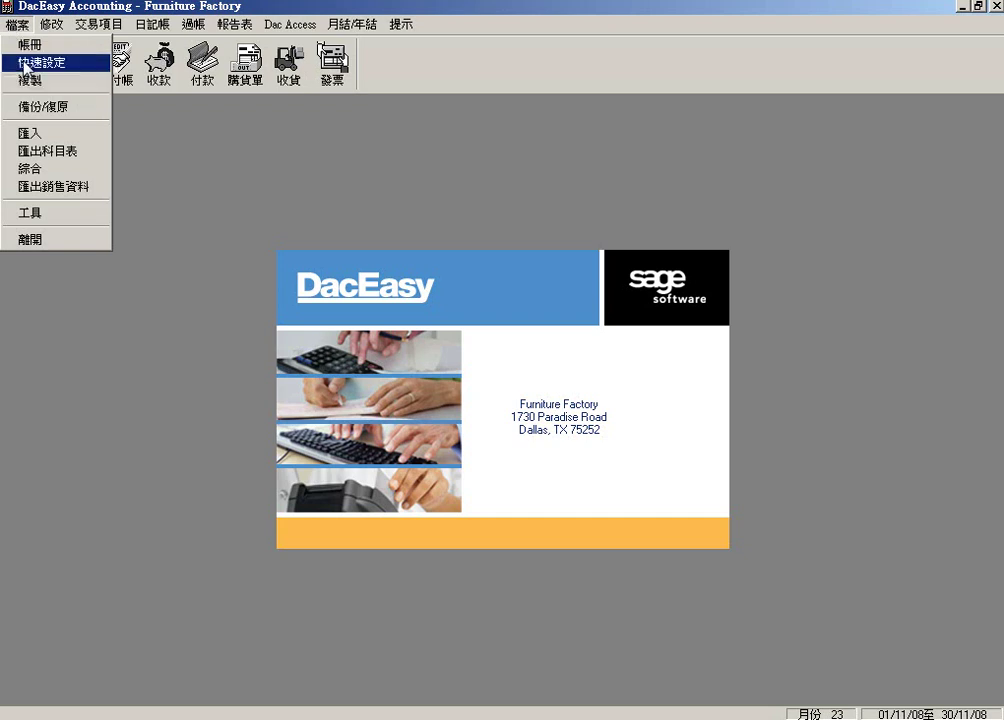
left_click(28, 45)
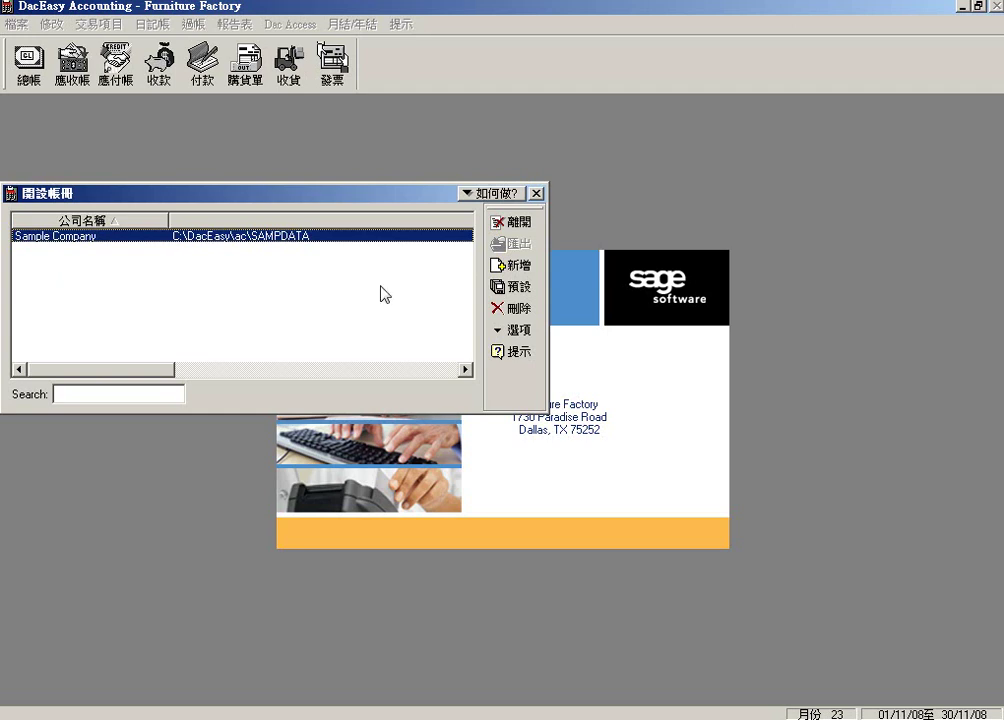
left_click(512, 267)
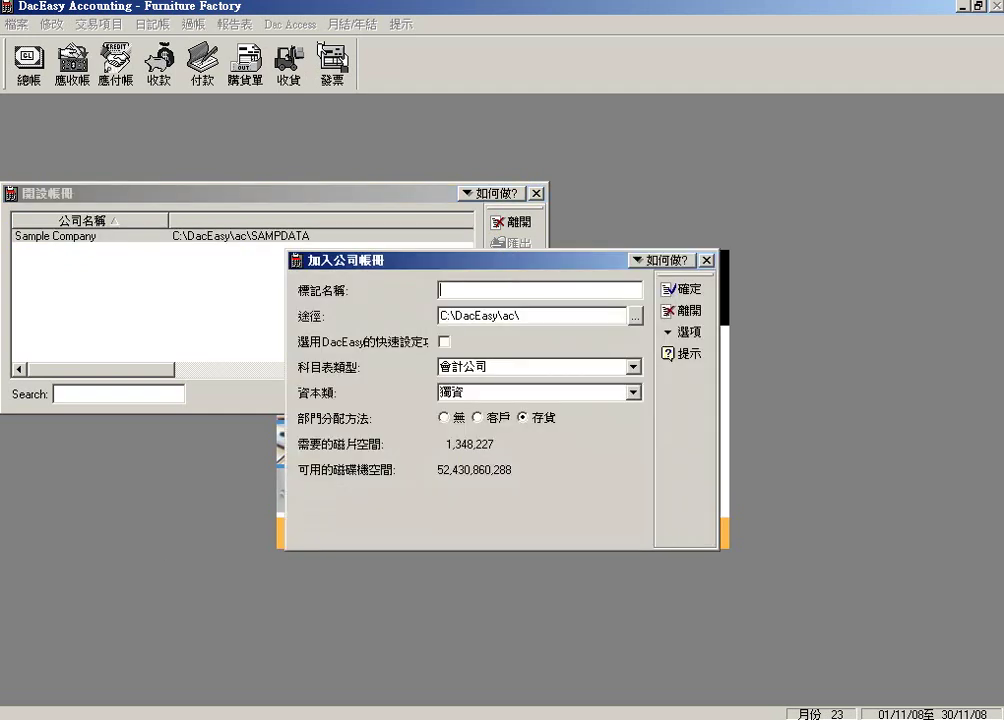
Create a company ledger labelled mycompany with the data path C:\DacEasy\ac\mycompany.
type("mycompany")
double_click(541, 314)
key("End")
type("myco")
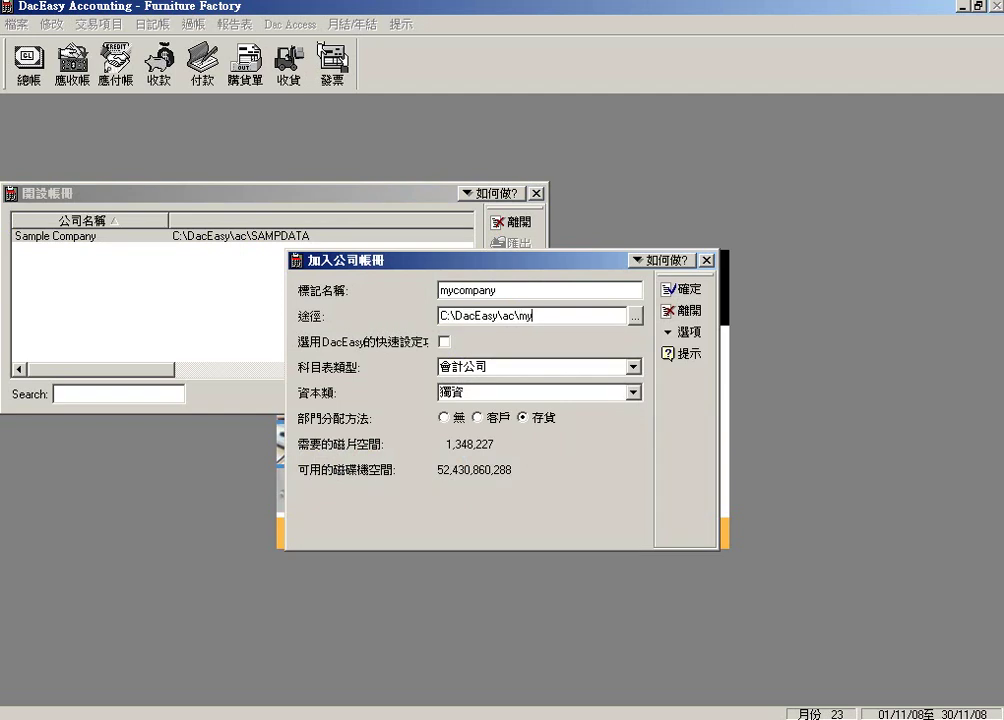
type("mpany")
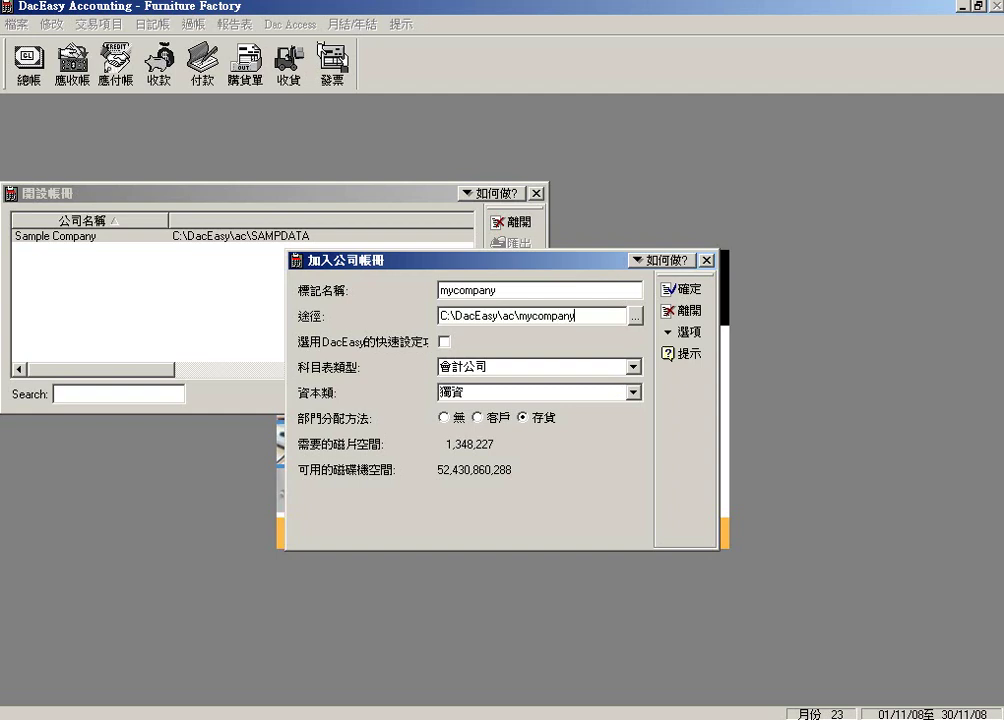
left_click(690, 290)
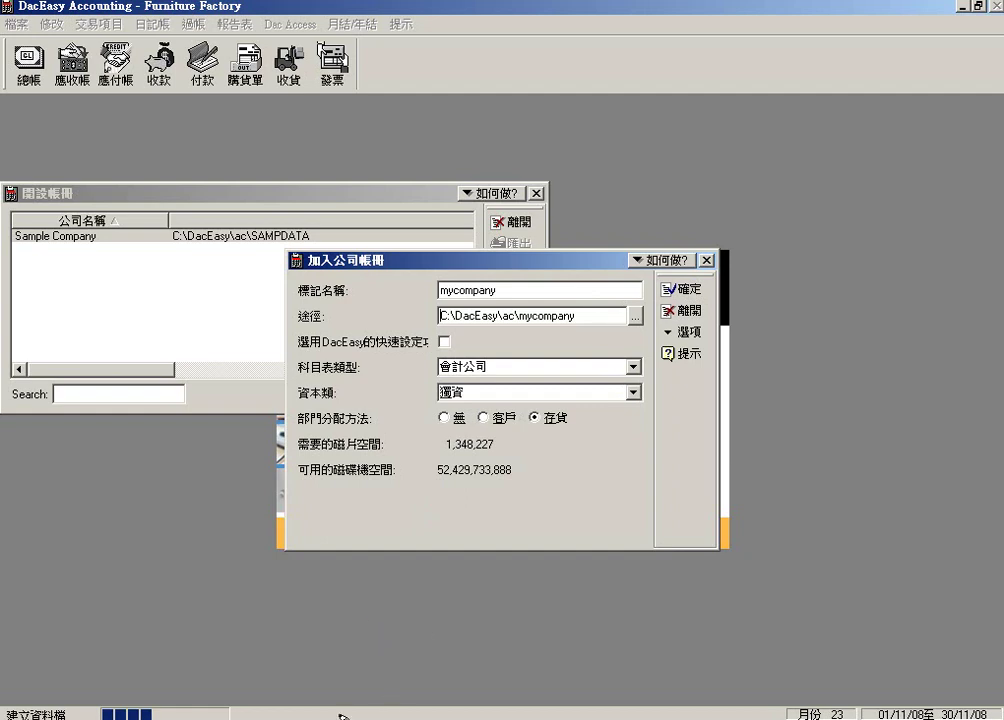
mouse_move(326, 631)
left_mouse_down()
mouse_move(190, 680)
mouse_move(187, 690)
mouse_move(181, 679)
mouse_move(184, 691)
left_mouse_up()
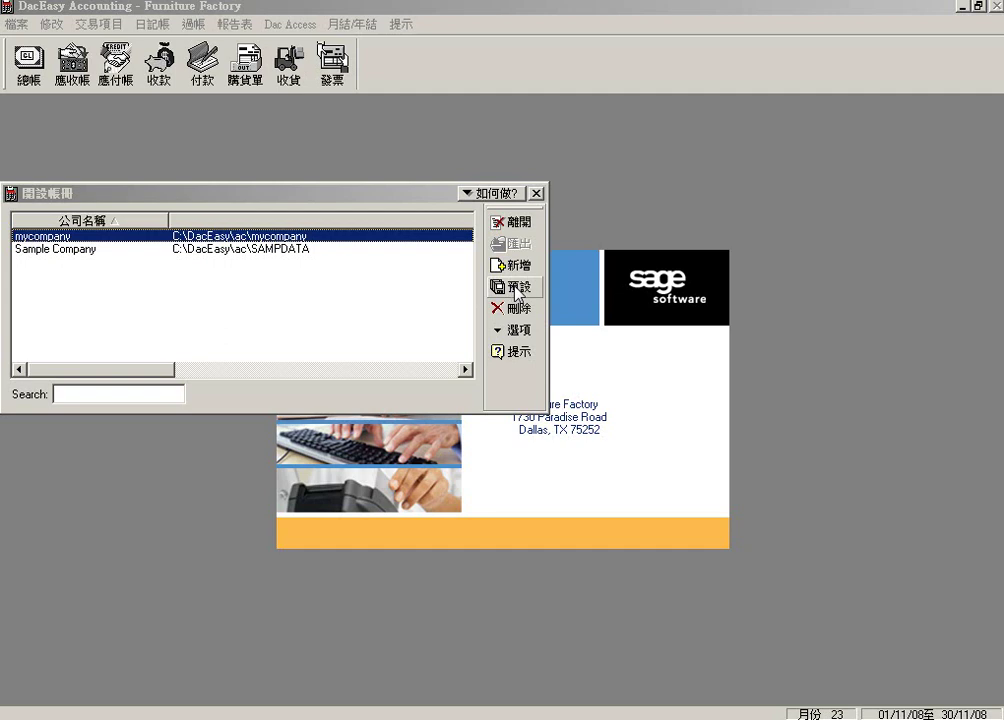
left_click(580, 284)
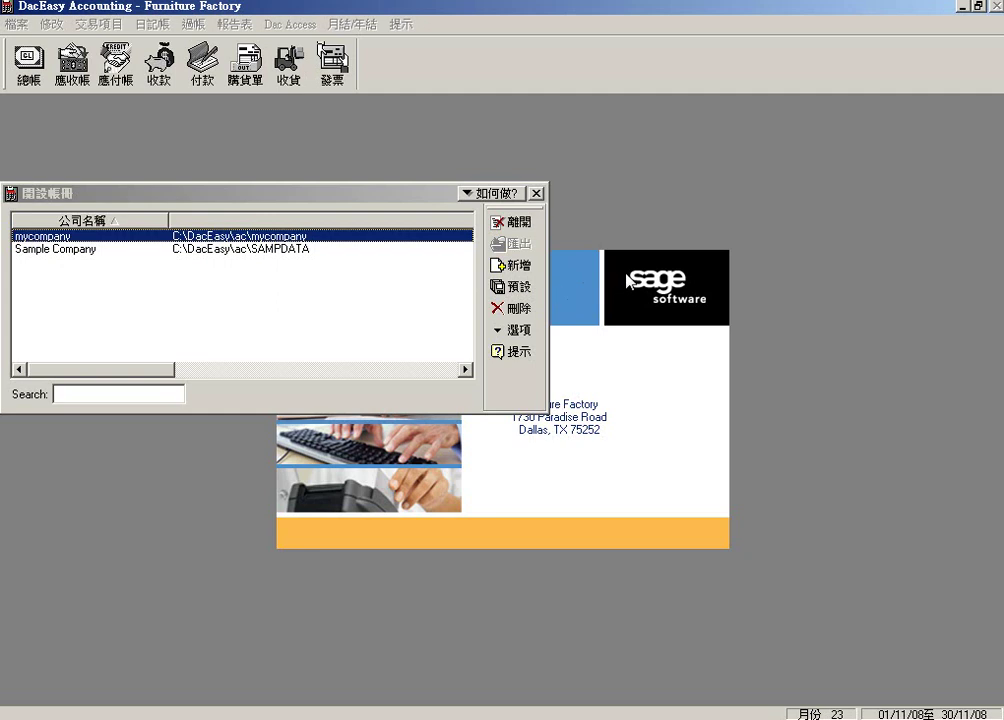
left_click_drag(563, 287, 541, 290)
key("Escape")
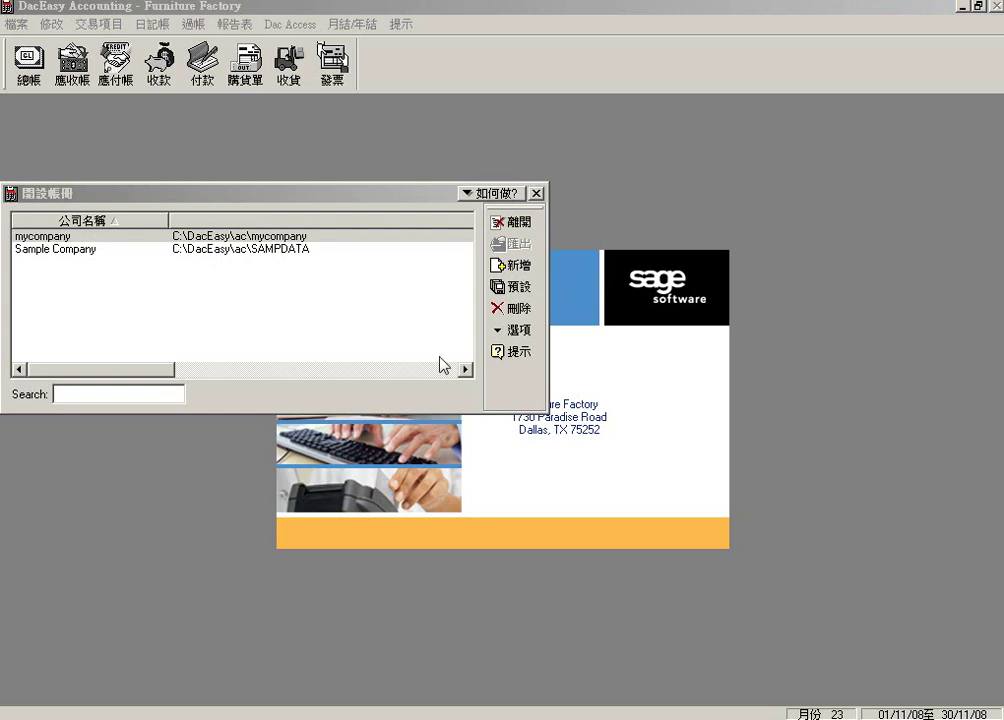
Open the mycompany ledger and set the name in its company information (公司資料) to Mycompany.
double_click(189, 238)
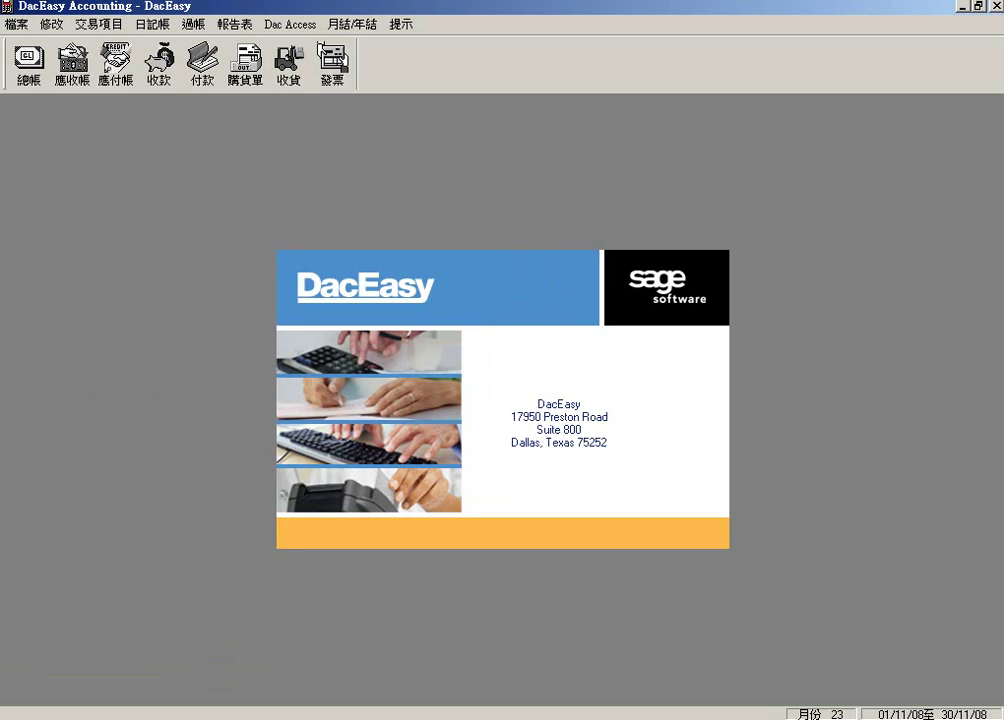
left_click(17, 26)
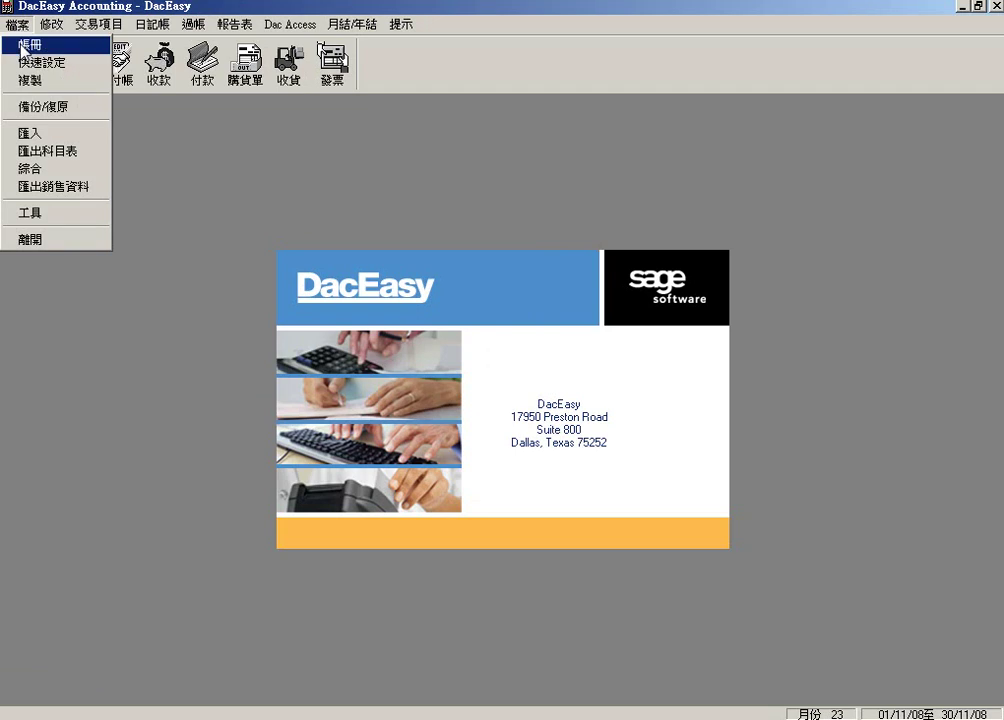
mouse_move(52, 28)
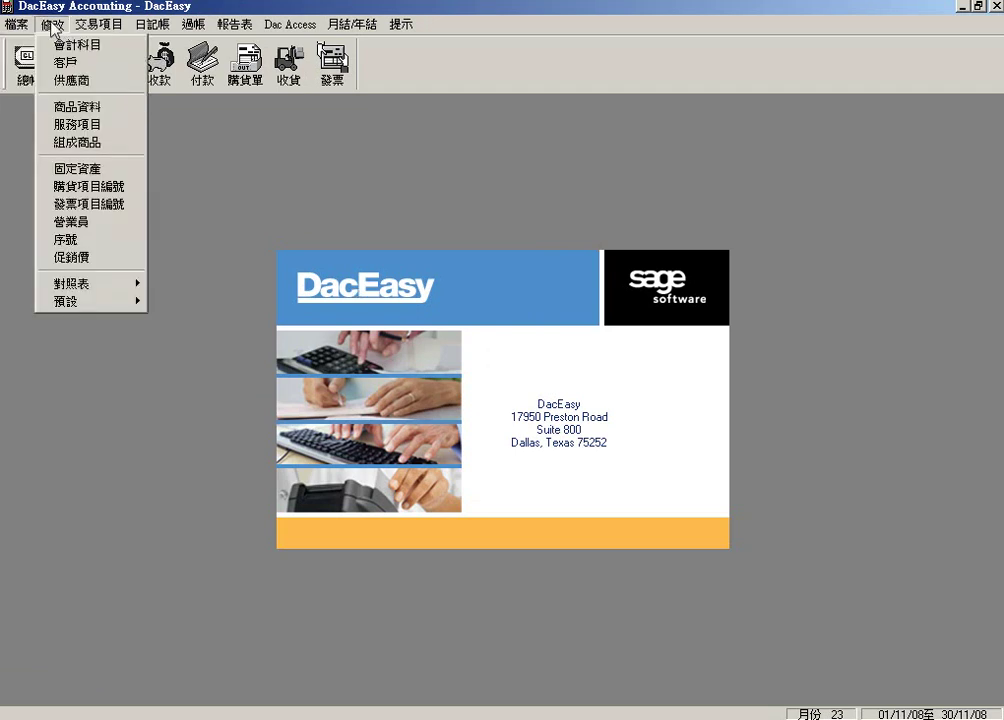
mouse_move(70, 288)
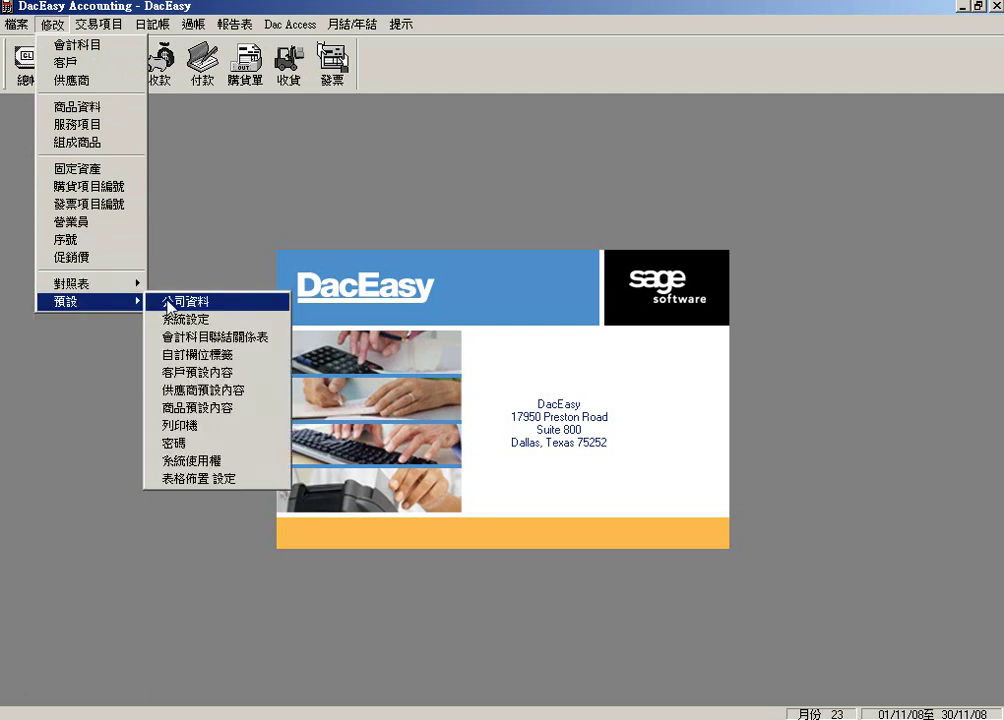
left_click(168, 304)
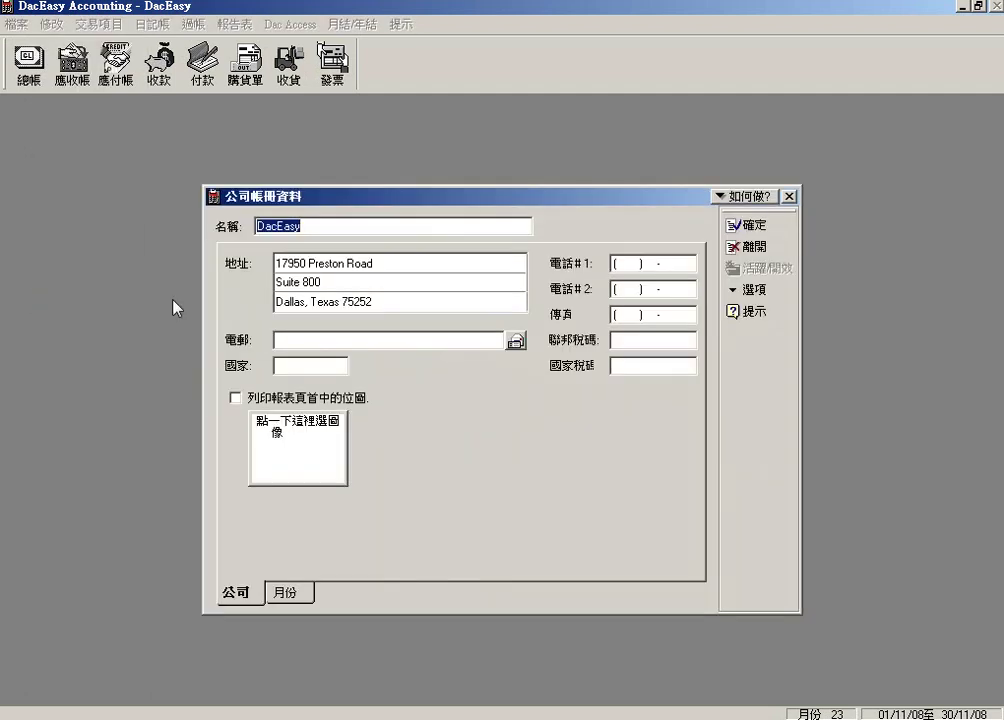
type("Mycompany")
left_click(760, 225)
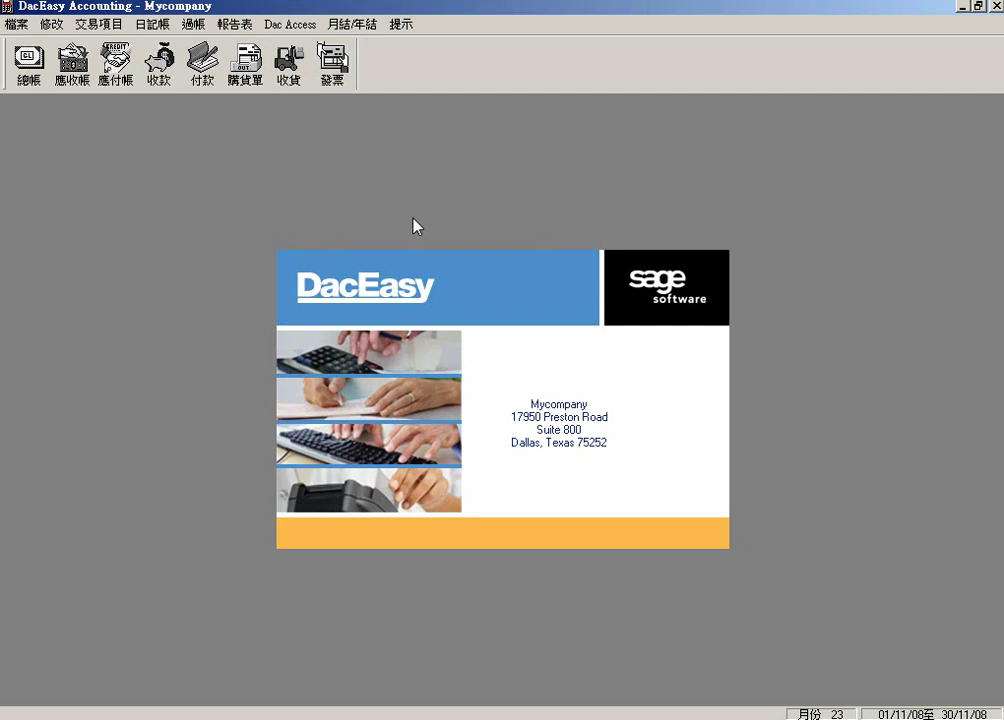
Restore the Accounting backup from A:\ into C:\DacEasy\ac\mycompany, overwriting the existing files, and convert the restored data to the current version.
left_click(16, 25)
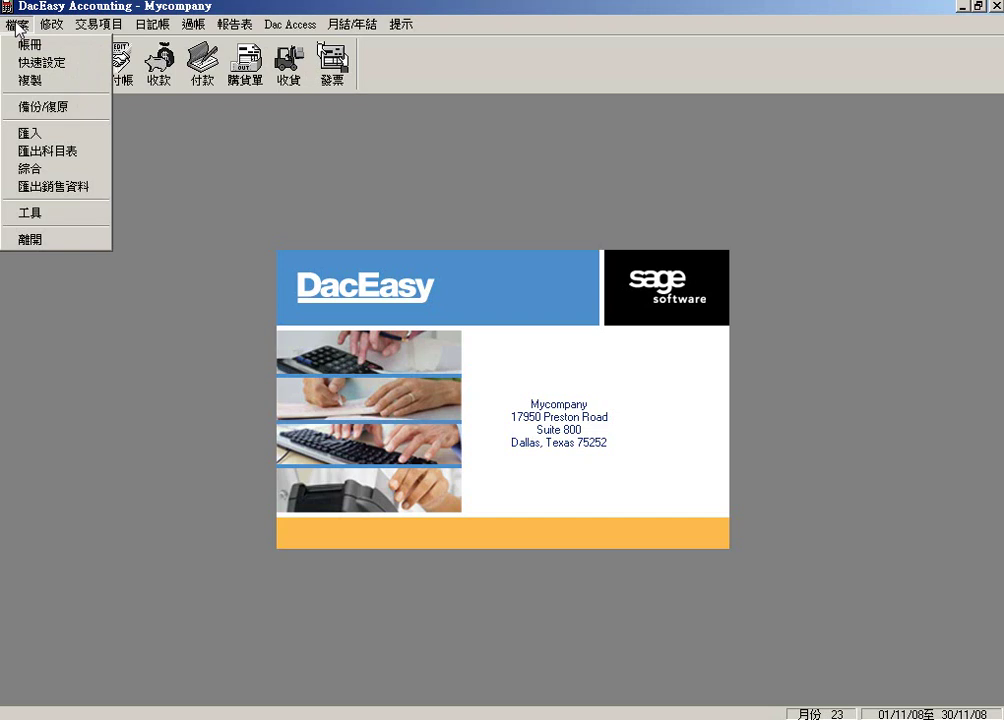
left_click(30, 108)
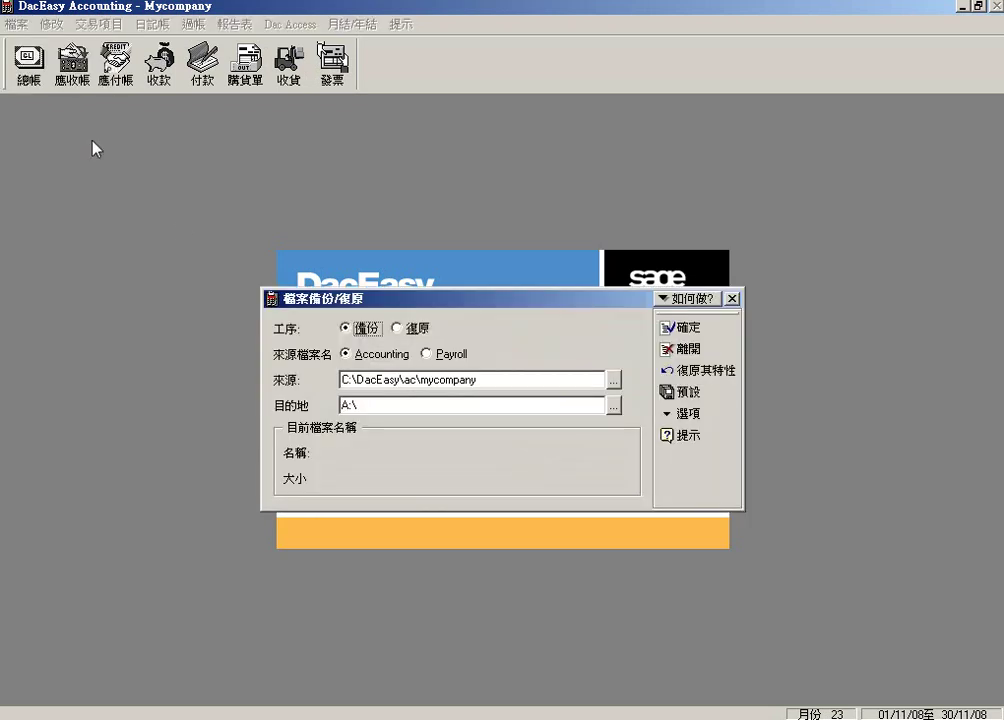
left_click(401, 331)
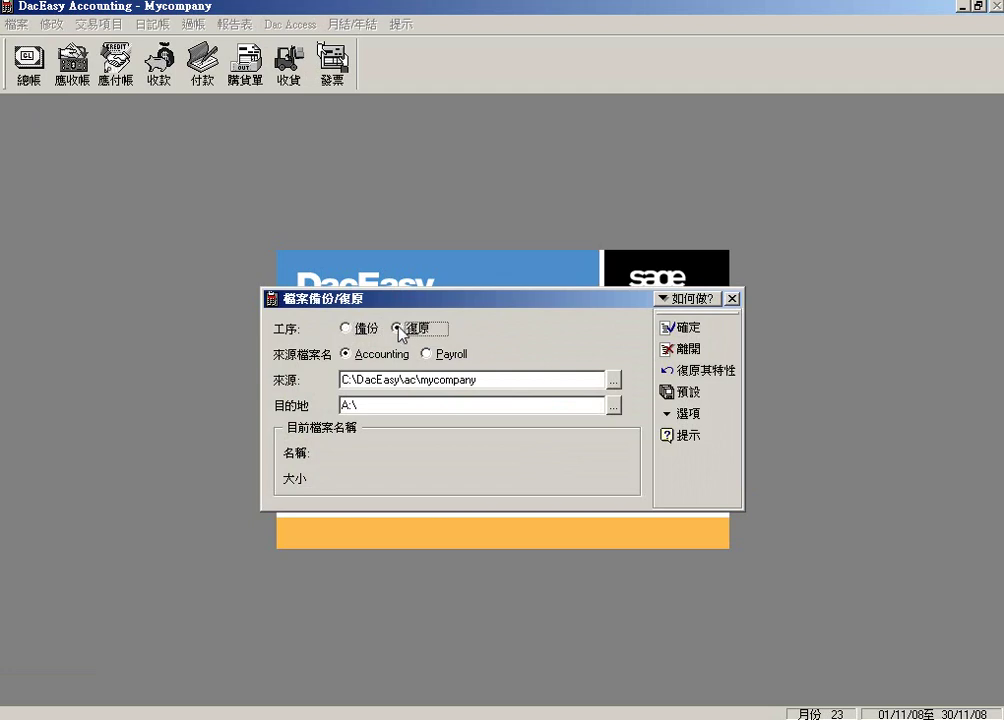
left_click(538, 406)
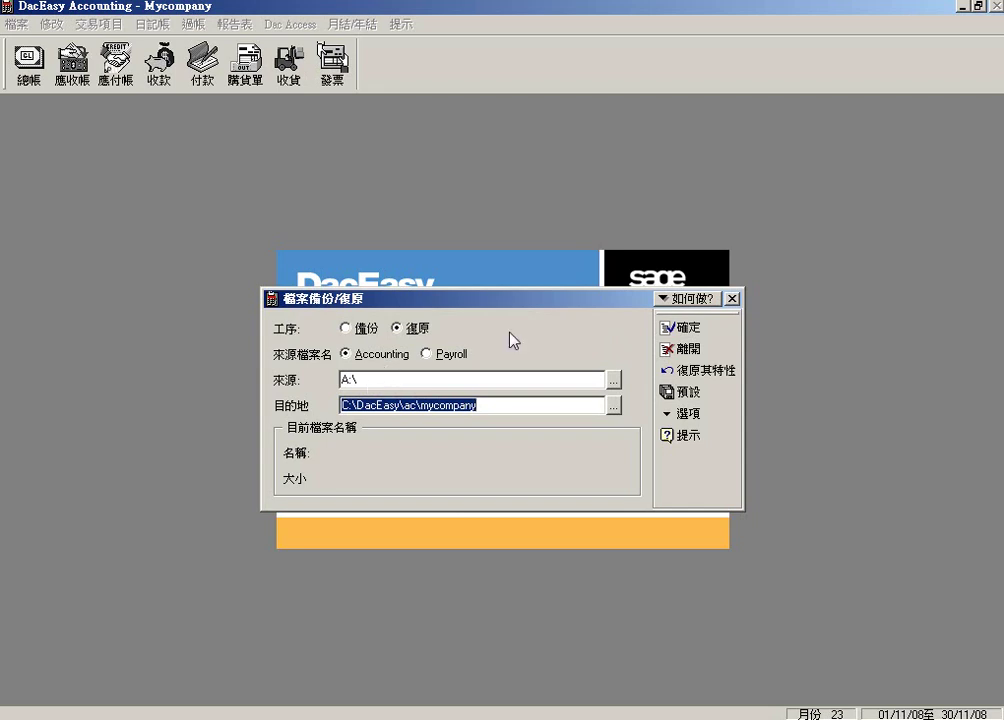
left_click(687, 333)
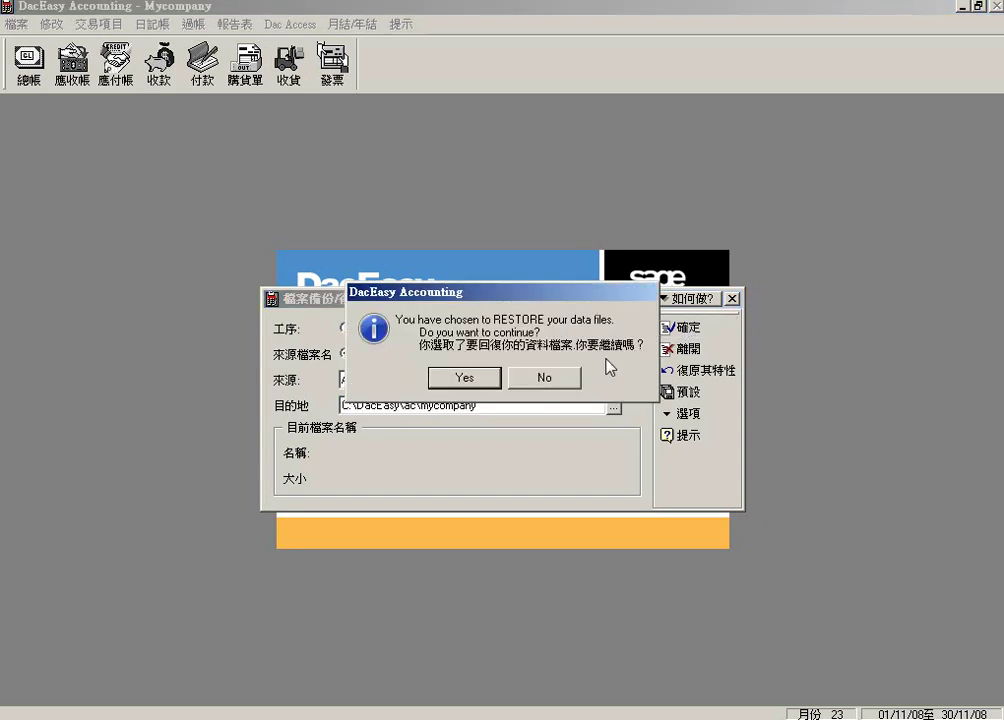
left_click(463, 379)
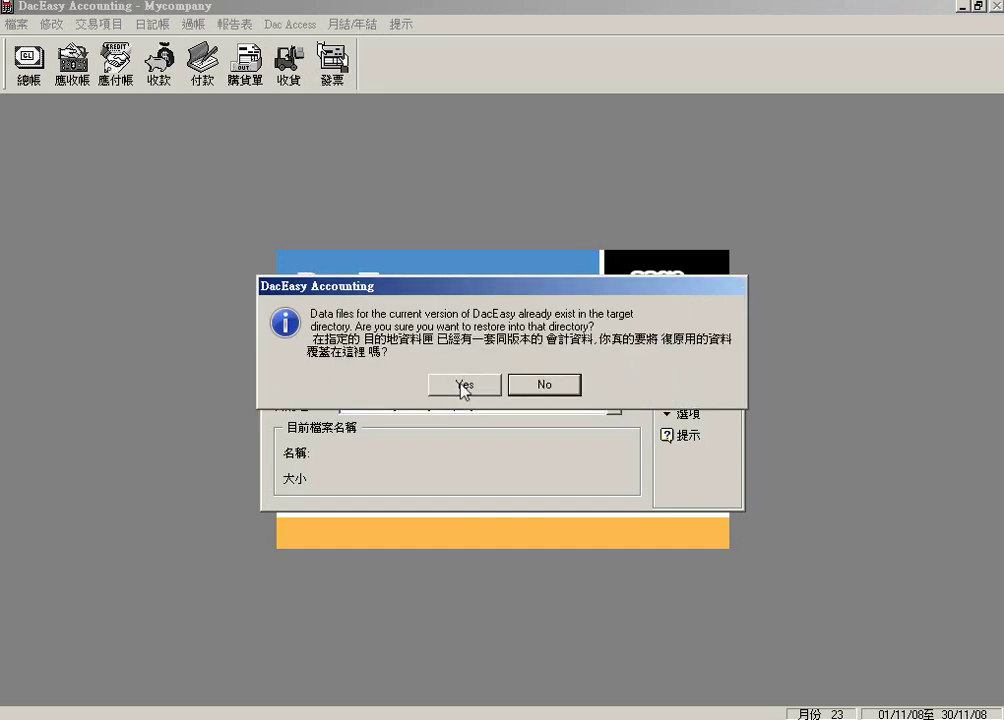
left_click(463, 385)
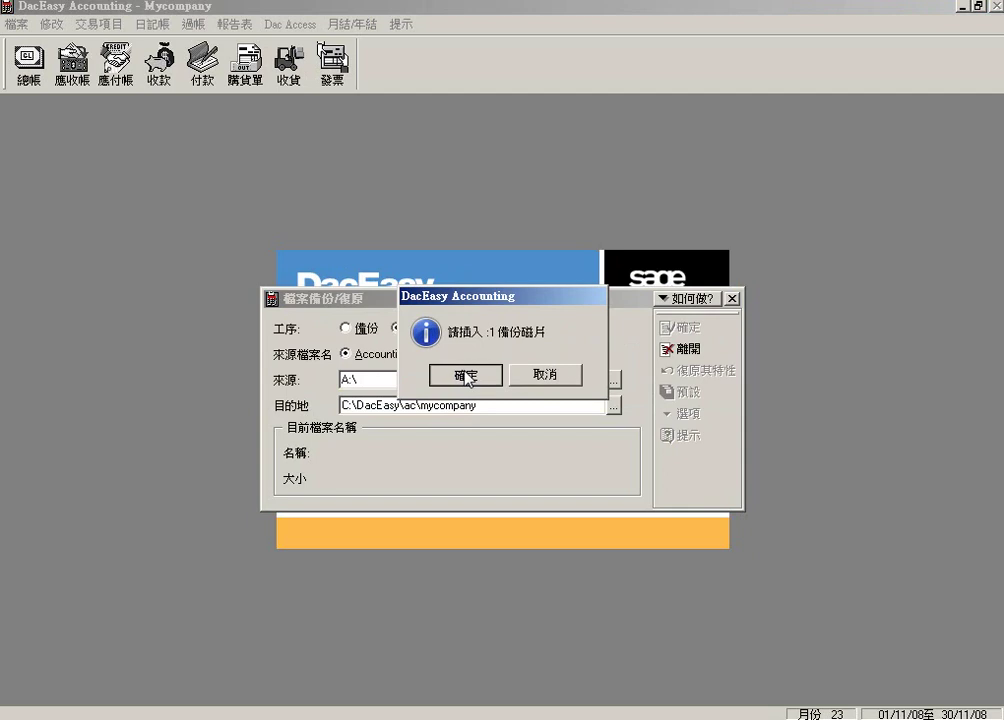
left_click(466, 376)
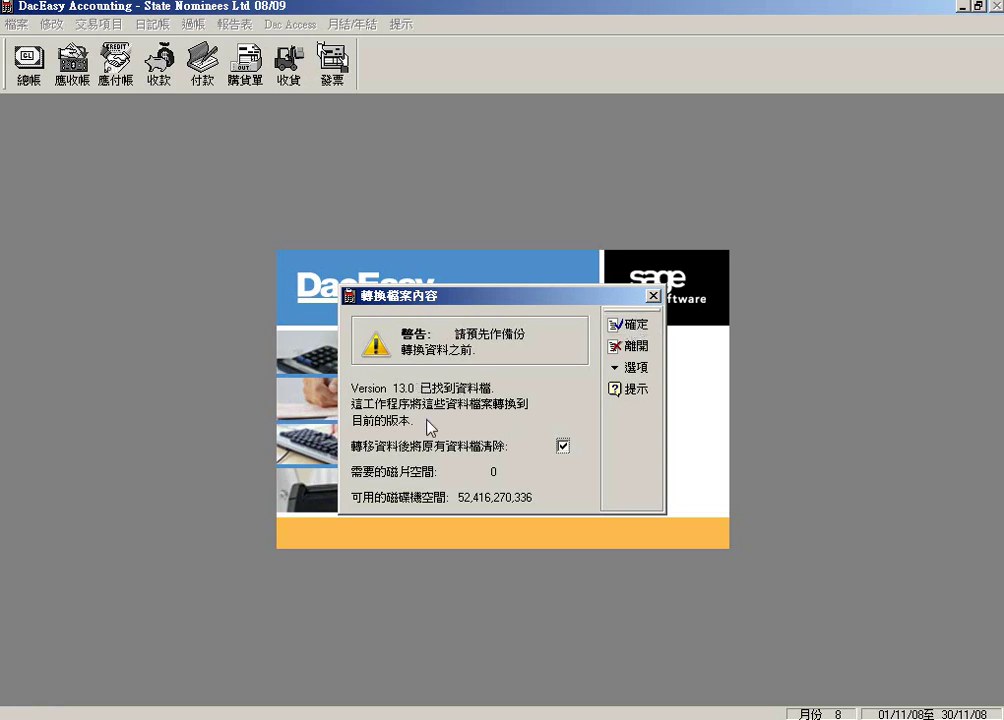
left_click(626, 326)
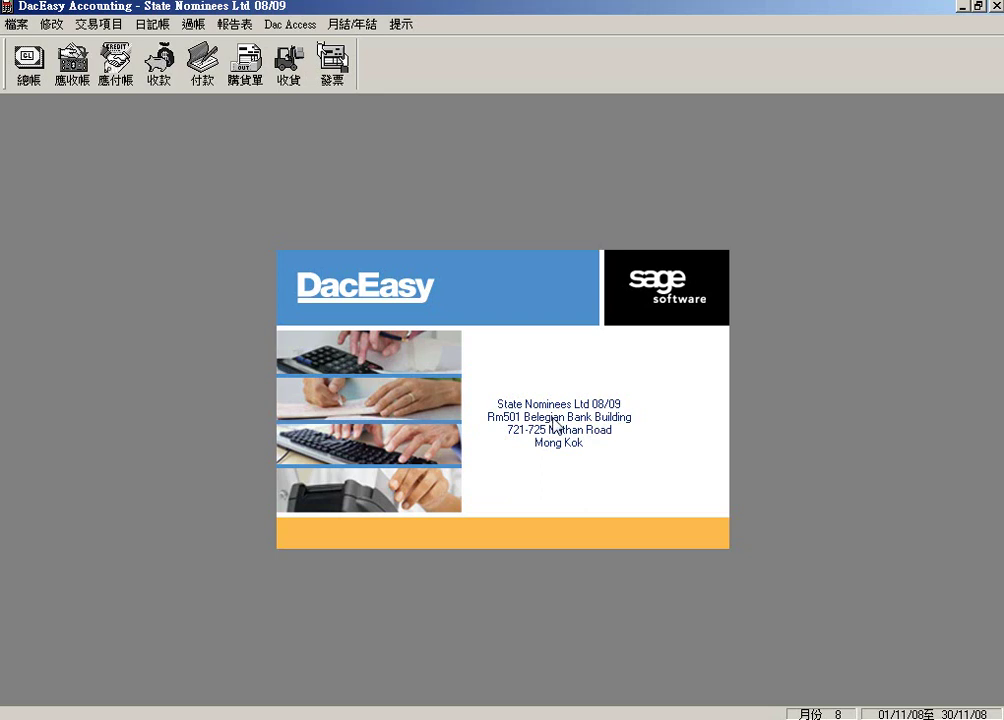
Change the company name in the company information (公司資料) to "中文名稱 Ltd 08/09" and save it.
left_click(50, 24)
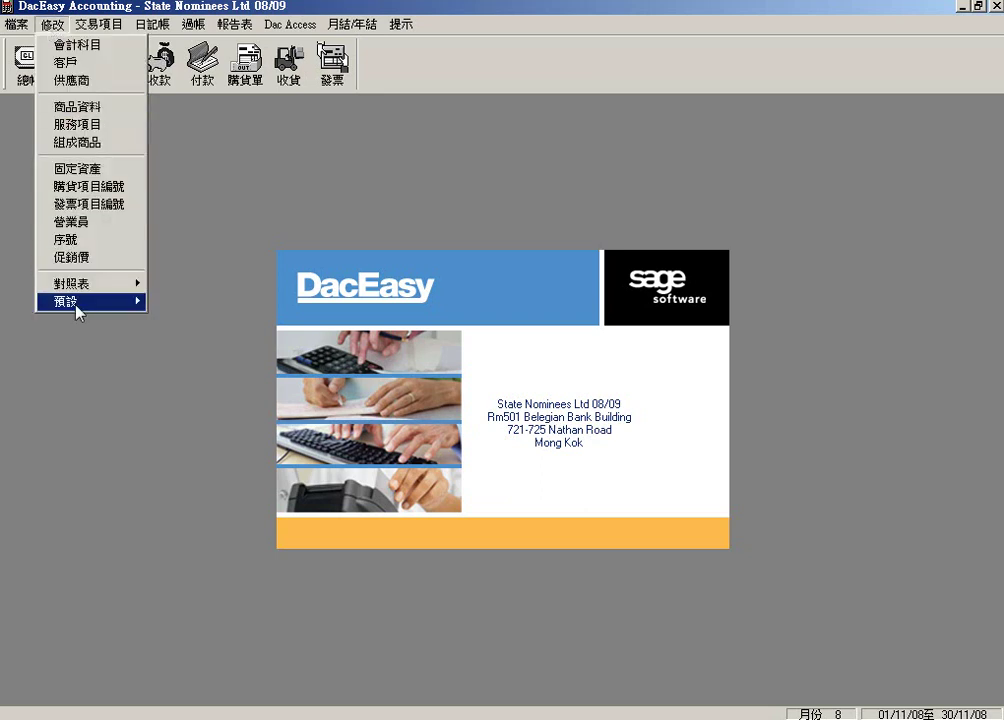
mouse_move(77, 304)
left_click(164, 300)
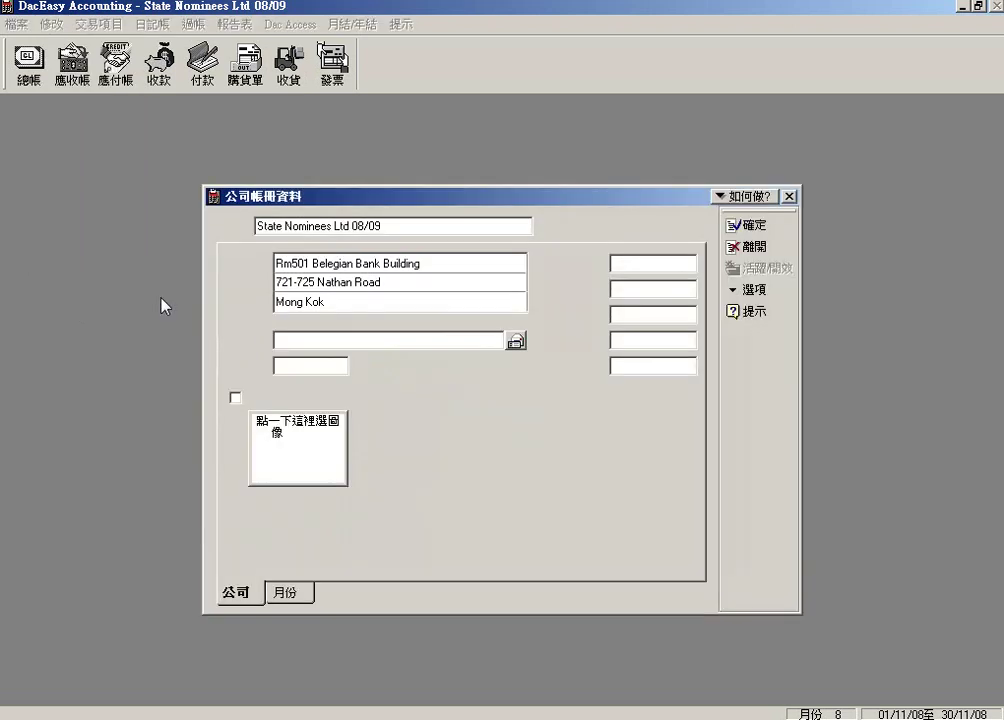
left_click(382, 226)
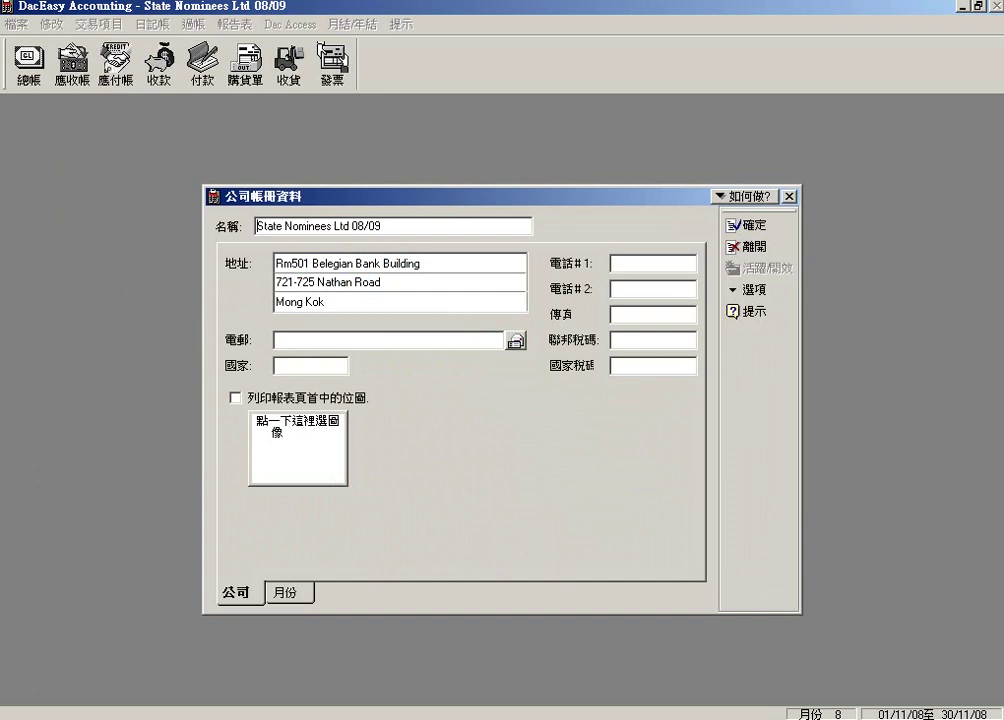
type("l")
key("space")
type("yk 1h")
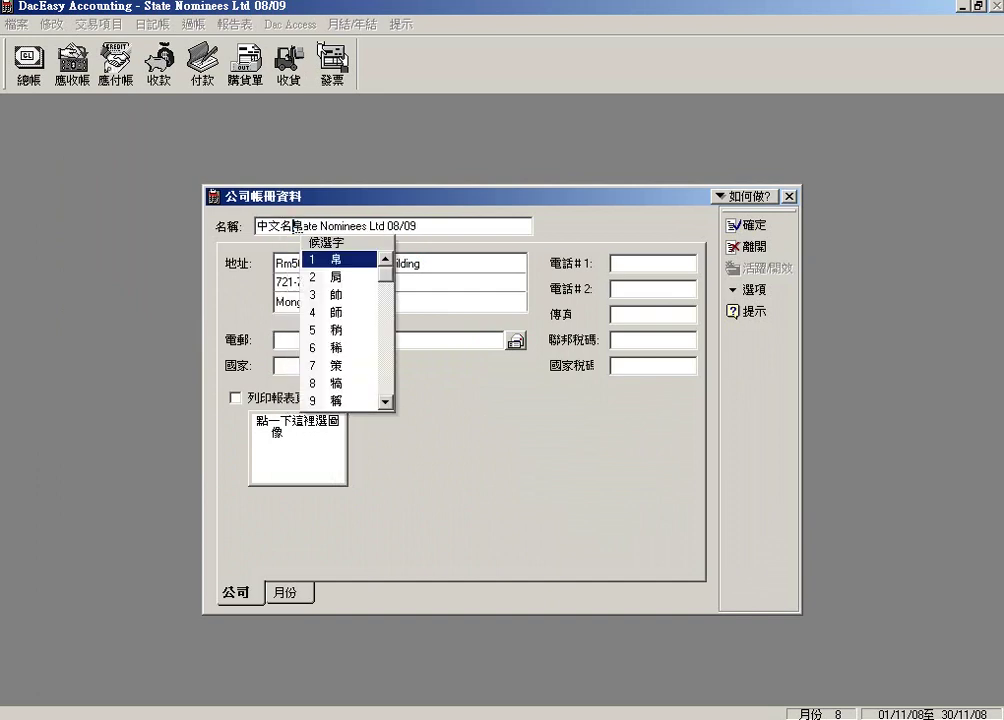
type("9")
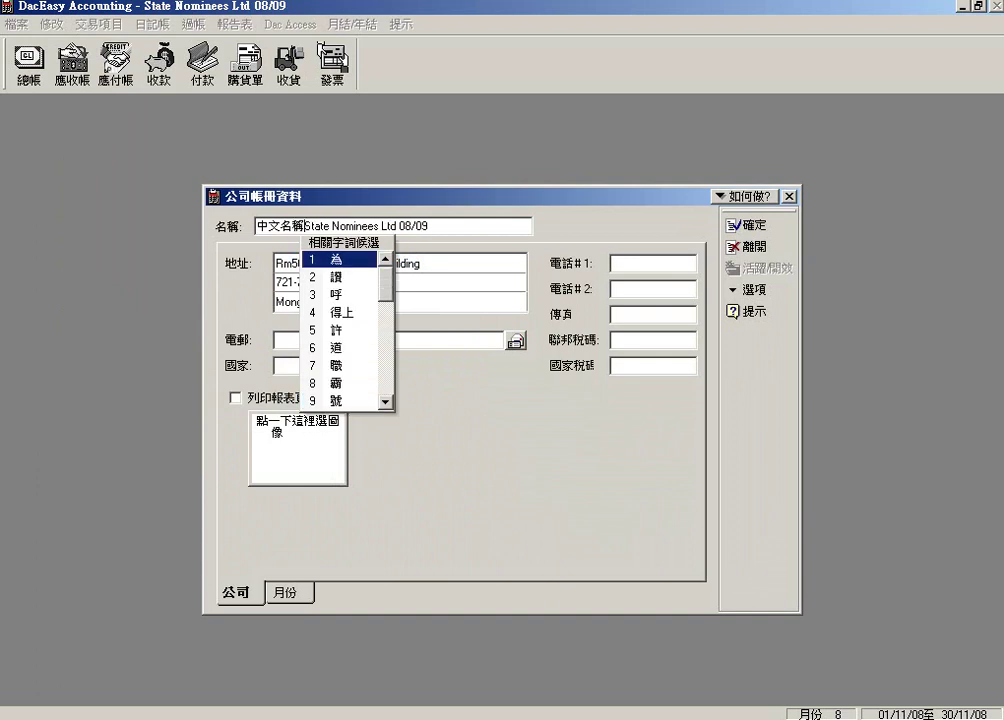
key("Escape")
key("Delete")
key("Delete")
key("Delete")
key("Delete")
key("Delete")
key("Delete")
key("Delete")
key("Delete")
key("Delete")
key("Delete")
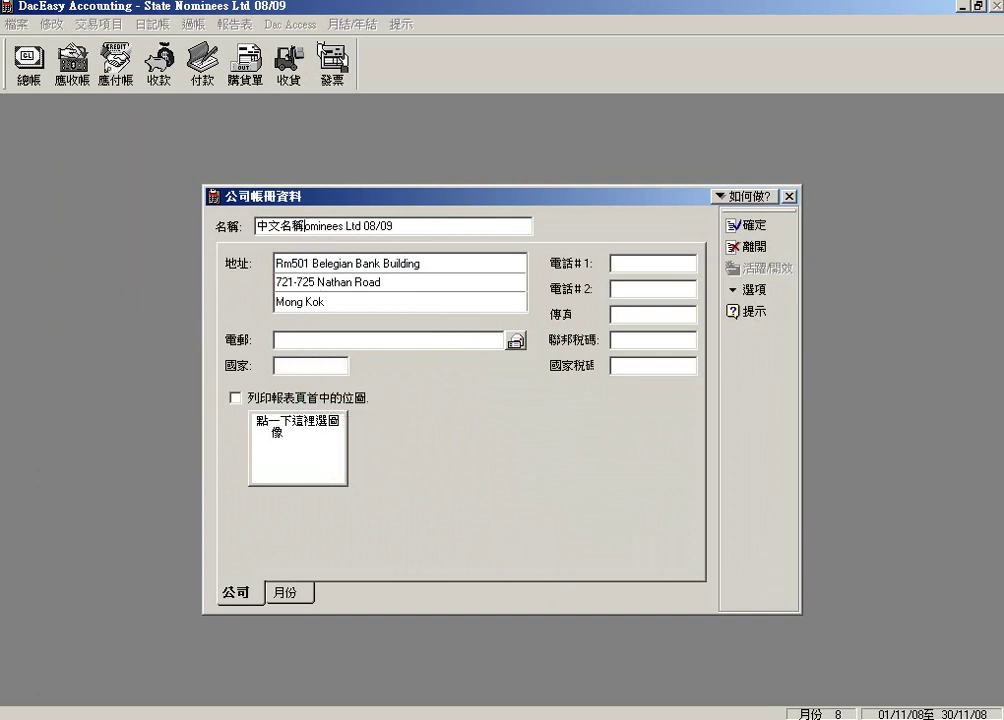
key("Delete")
key("Delete")
key("Delete")
key("Delete")
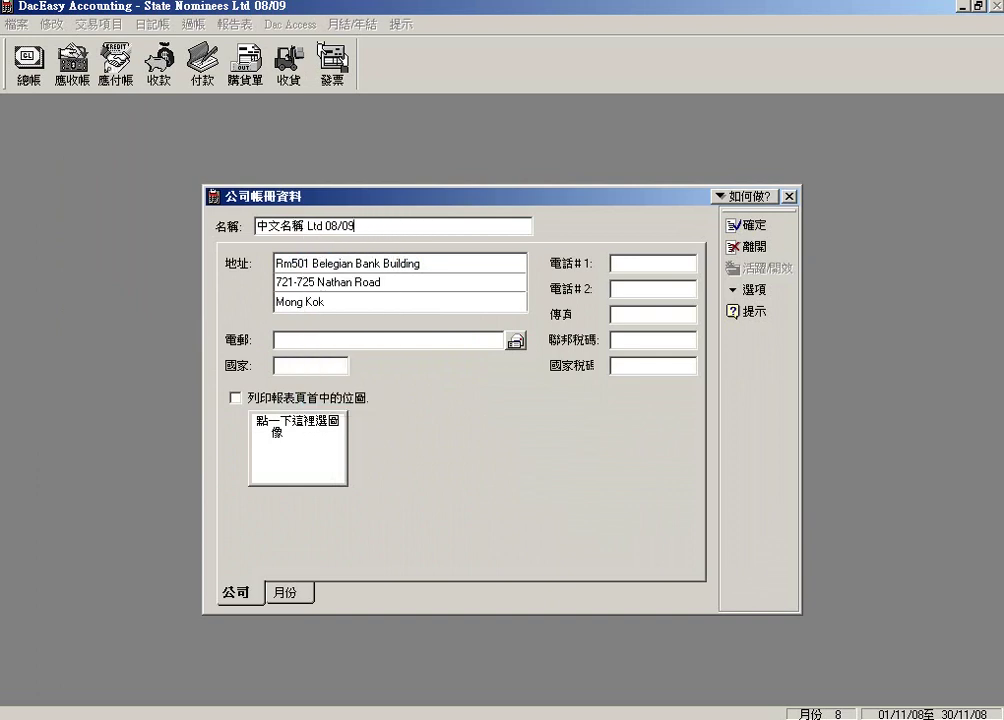
left_click(750, 224)
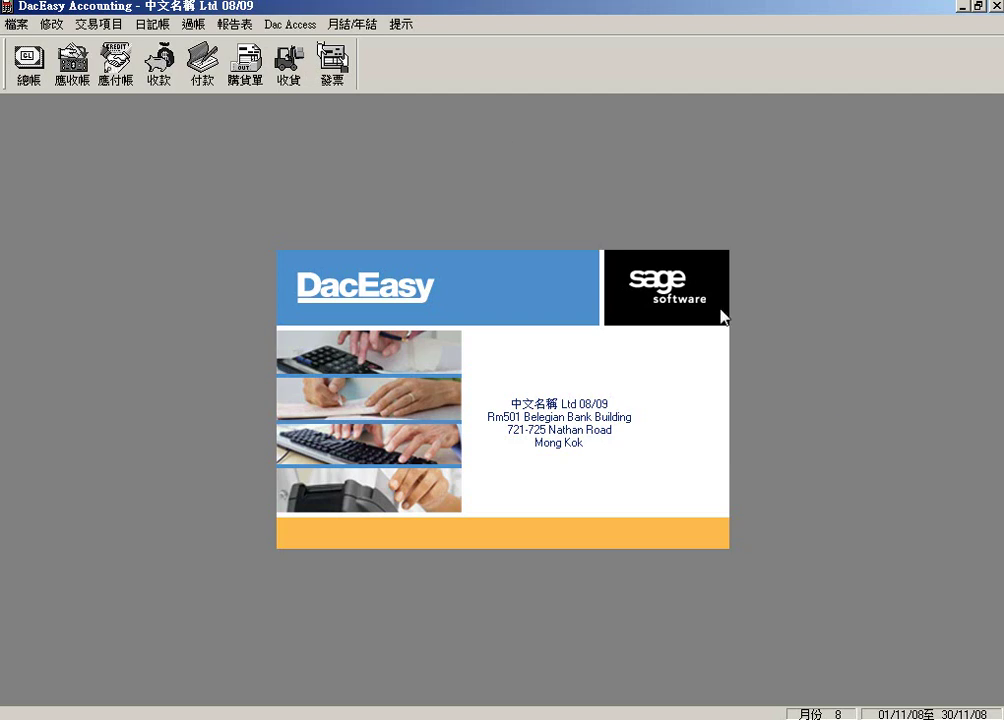
Bring up the general ledger (總帳) reports.
left_click(236, 28)
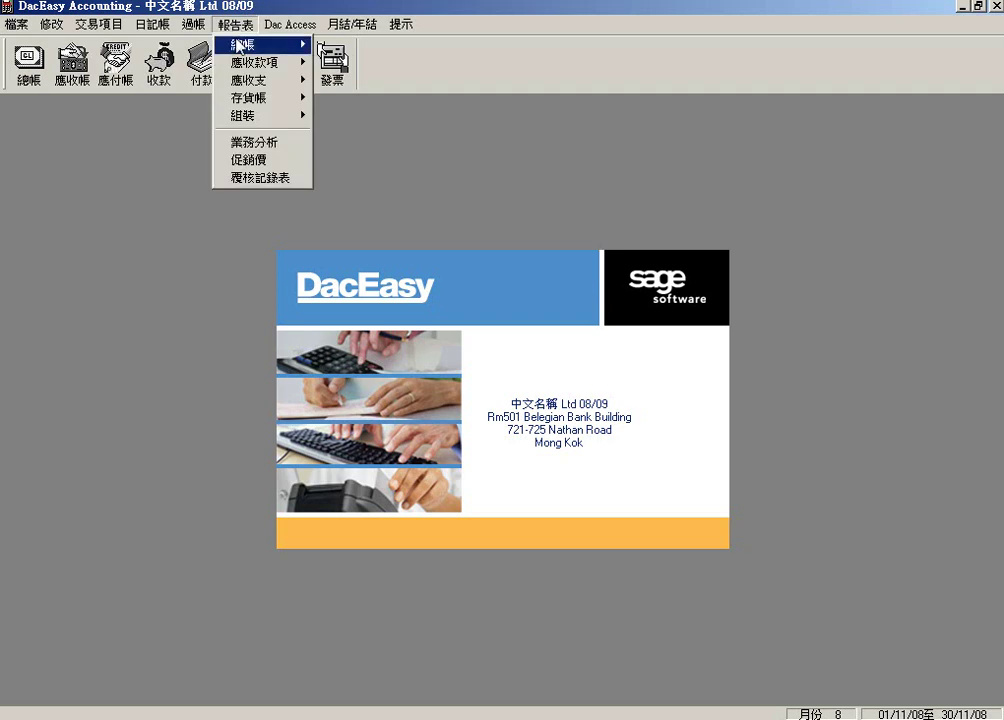